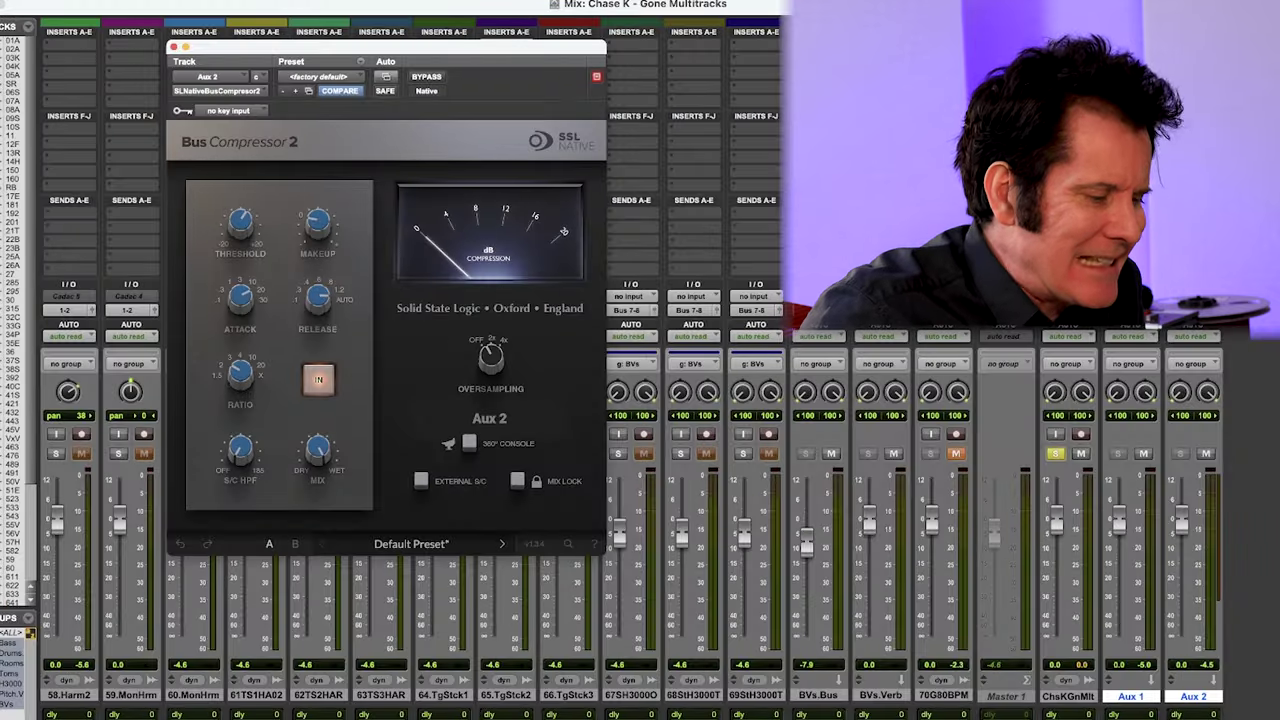
# - Play the mix and audition the Aux 2 bus compressor by unmuting Aux 2 while Aux 1 is muted
pyautogui.click(1130, 45)
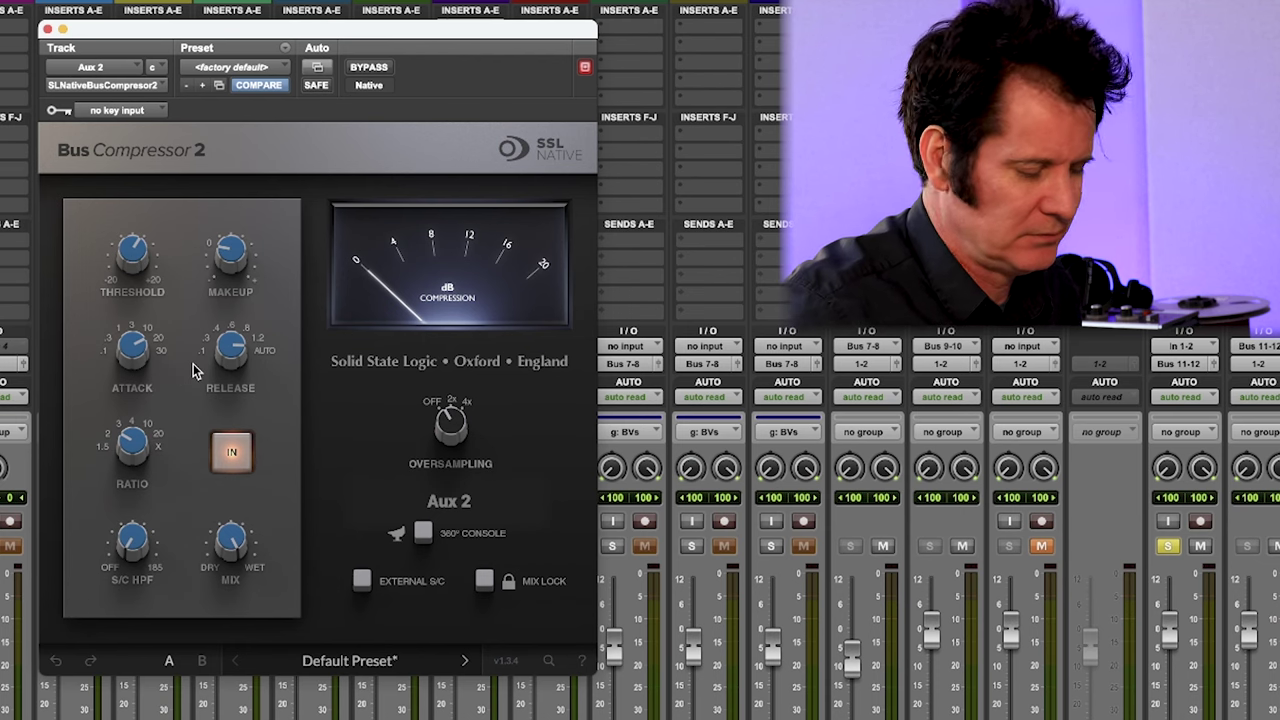
pyautogui.press('space')
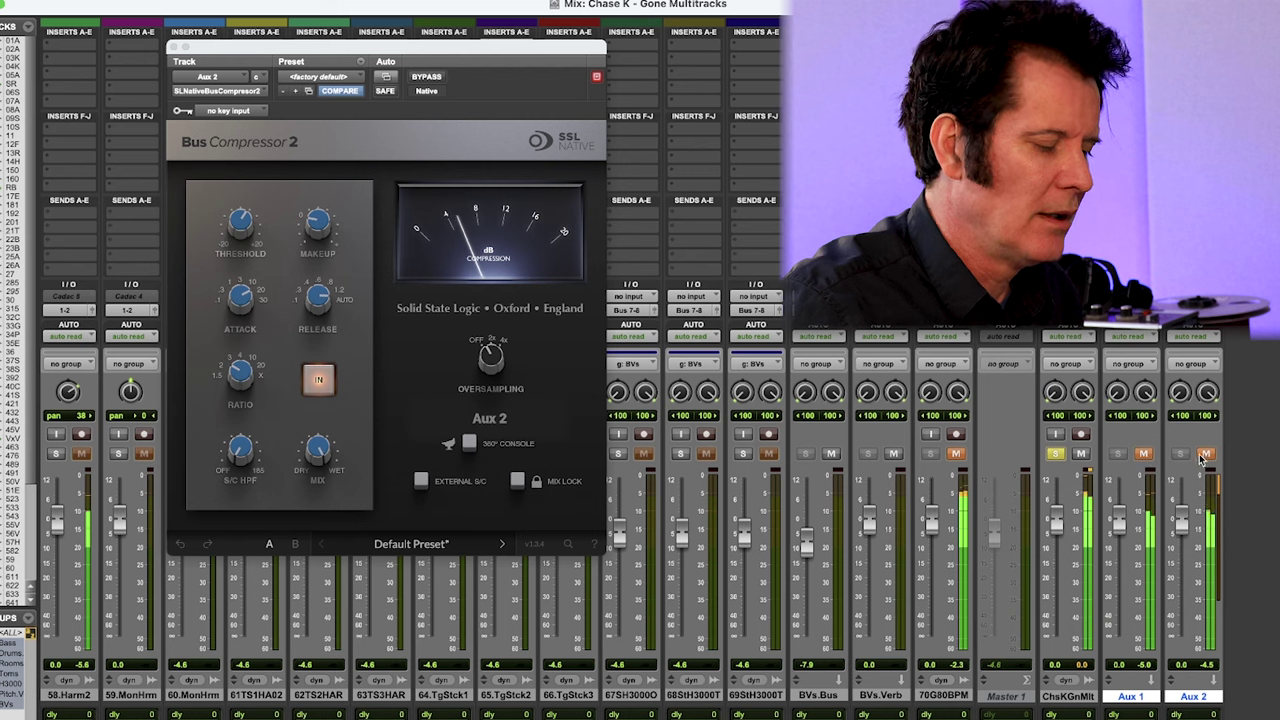
pyautogui.click(1208, 456)
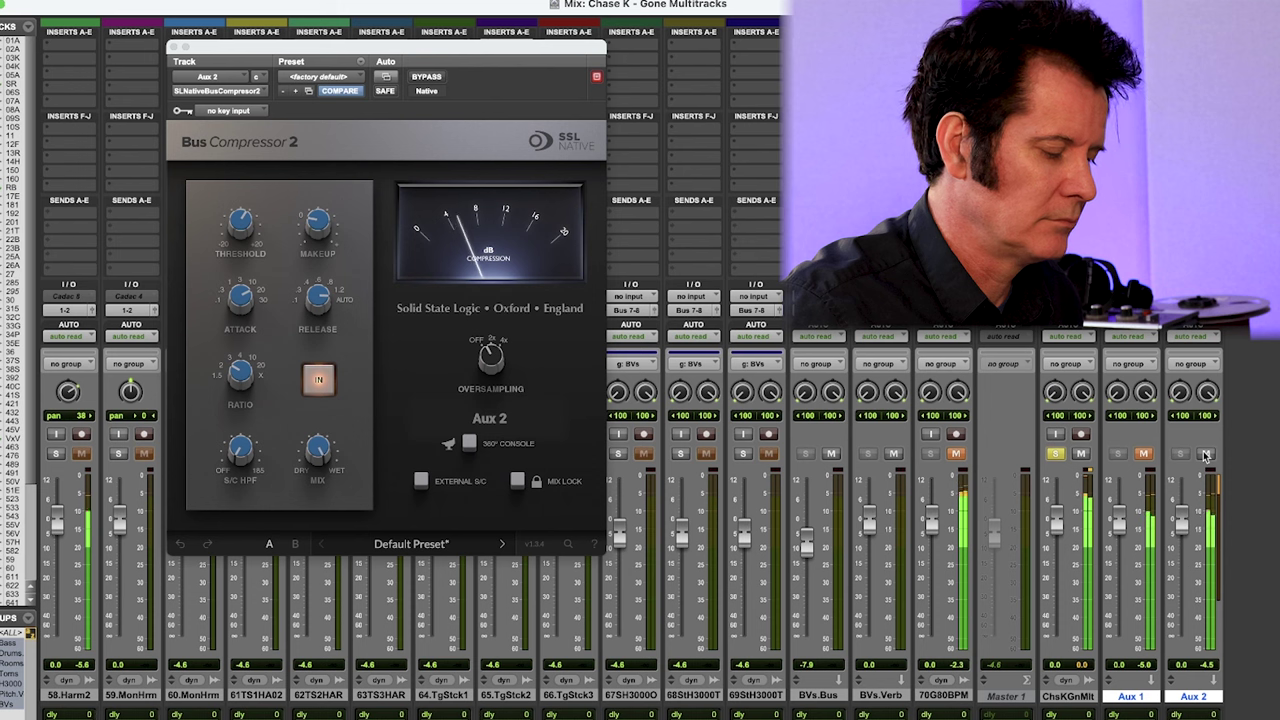
pyautogui.press('space')
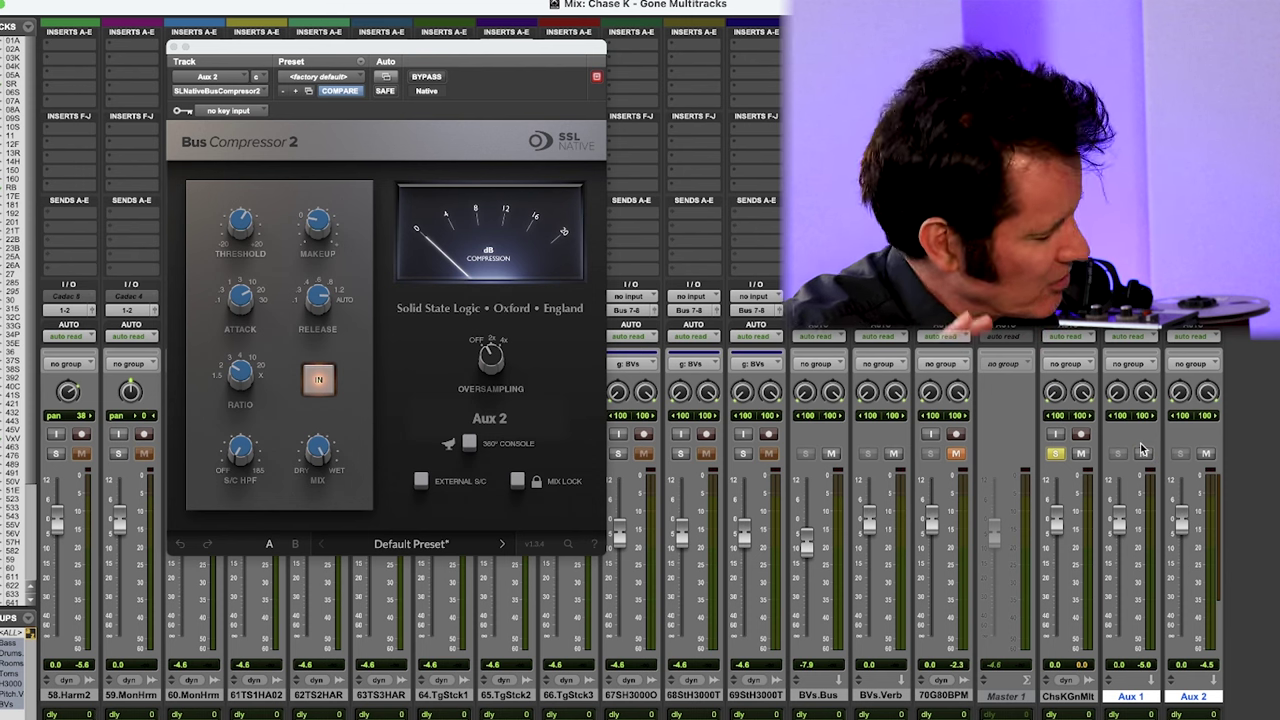
# - Hide and reshow the plug-in windows during playback, and switch monitoring from Aux 1 to Aux 2 by swapping their mutes
pyautogui.press('space')
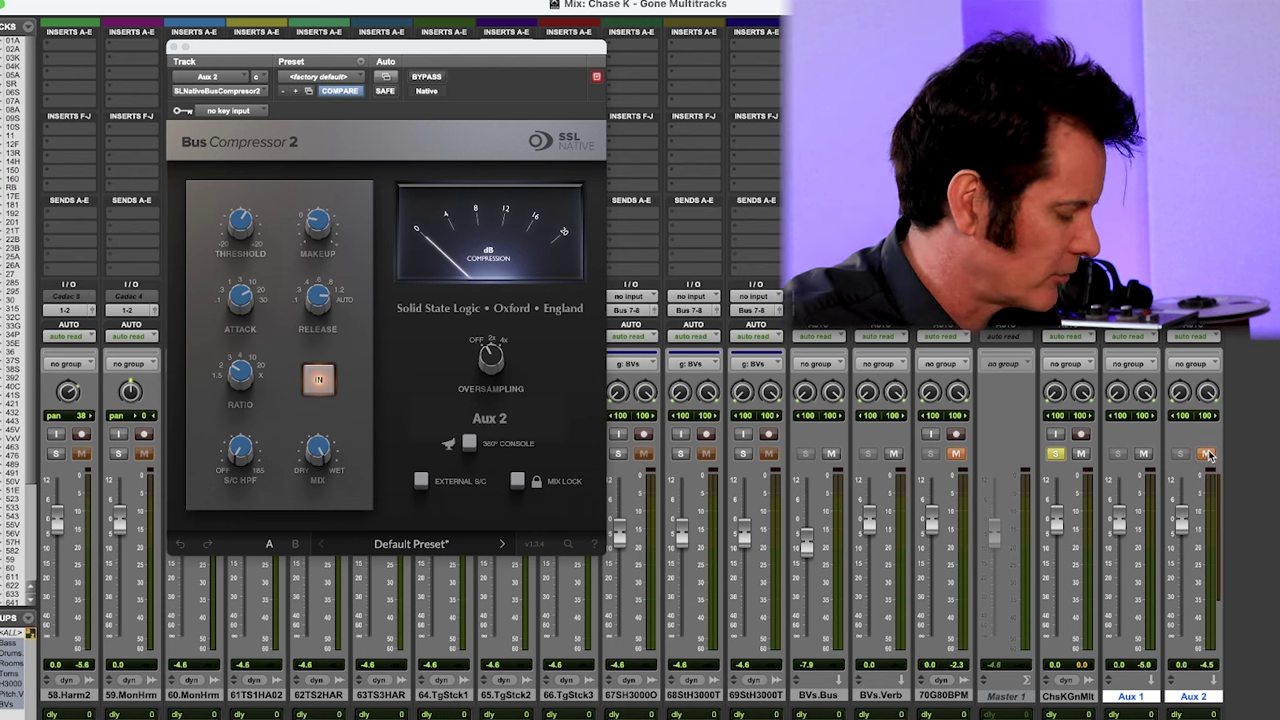
pyautogui.press('super+alt+w')
pyautogui.press('space')
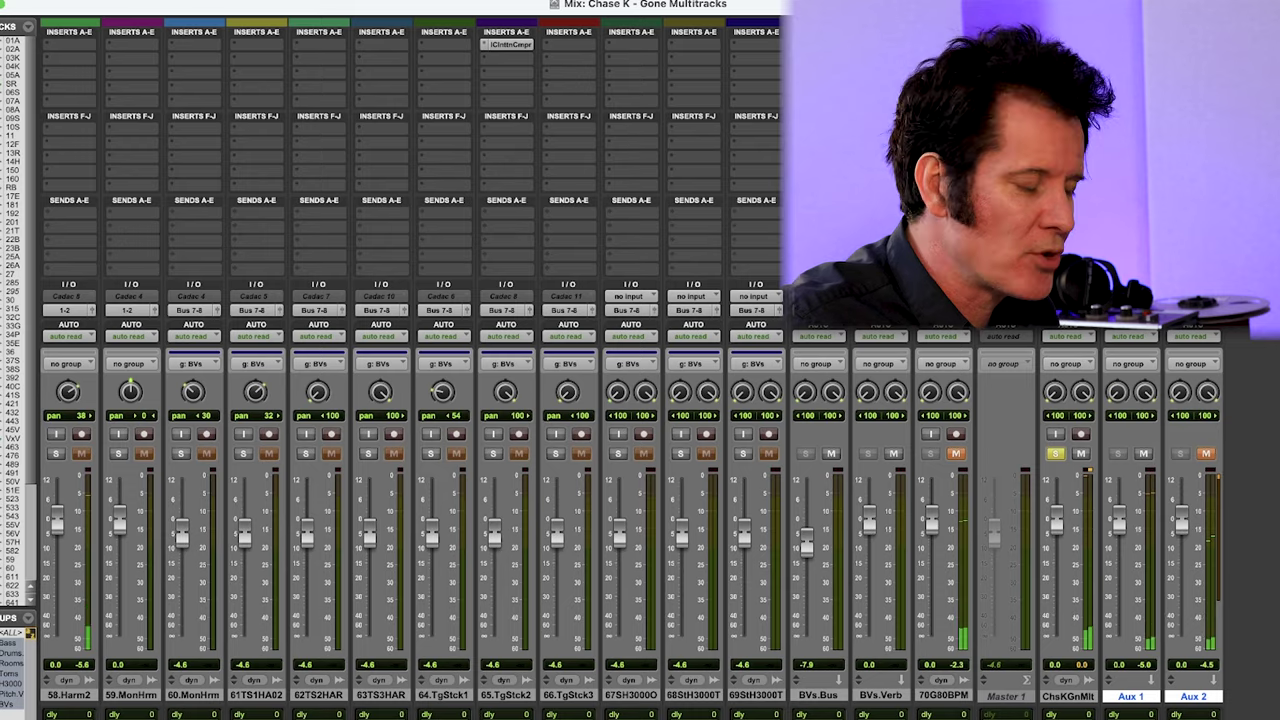
pyautogui.press('super+alt+w')
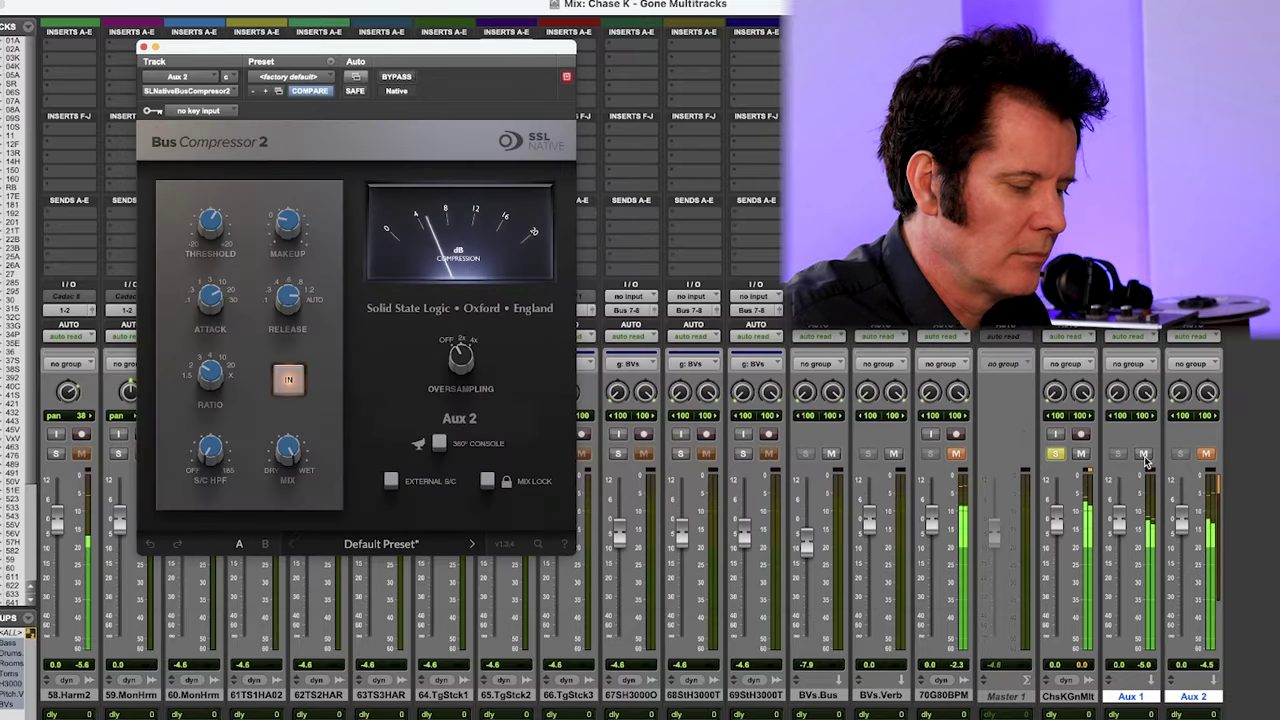
pyautogui.click(1143, 454)
pyautogui.click(1206, 454)
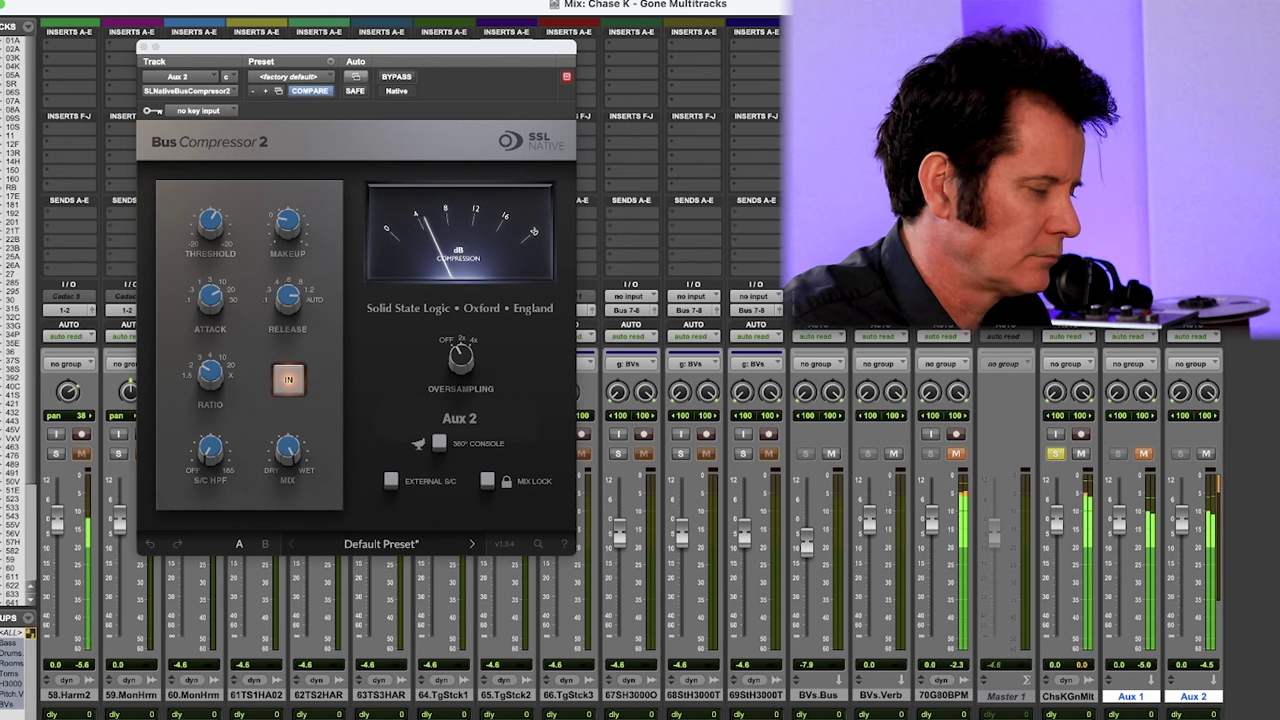
# - Raise the Bus Compressor 2 makeup gain on Aux 2 to about 5.5 dB, matching its loudness against the bypassed signal
pyautogui.click(397, 79)
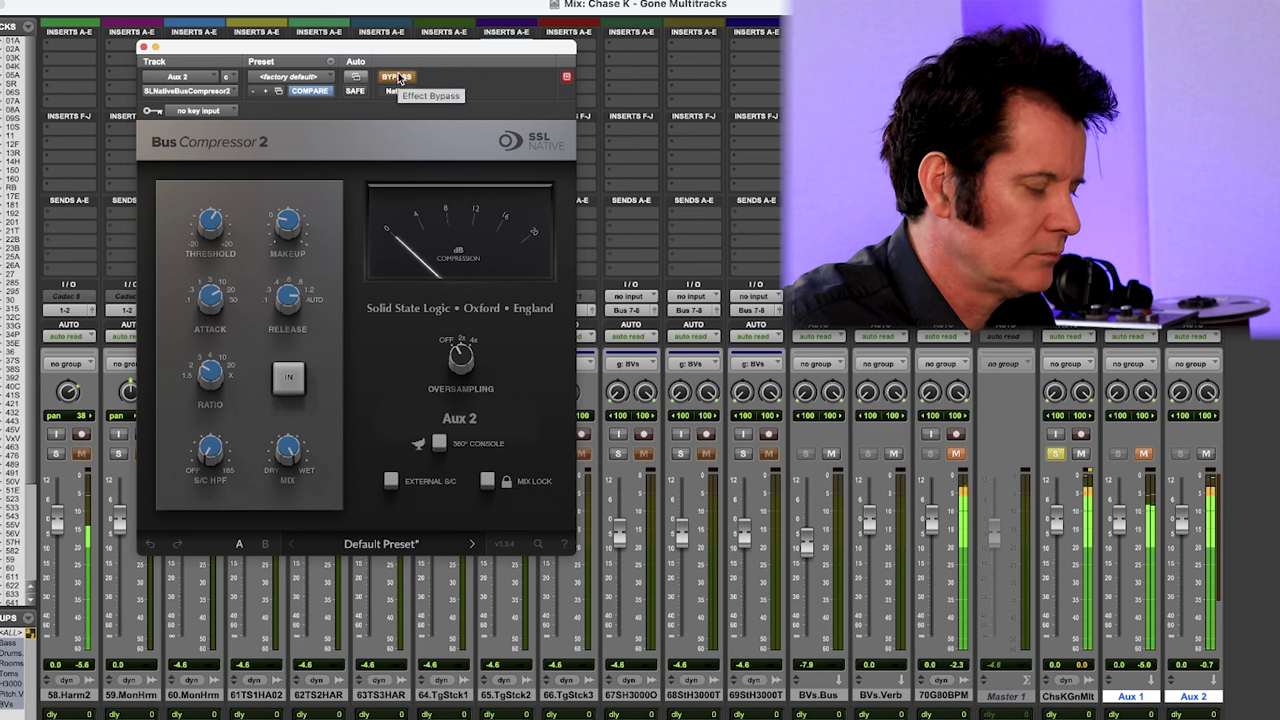
pyautogui.click(397, 79)
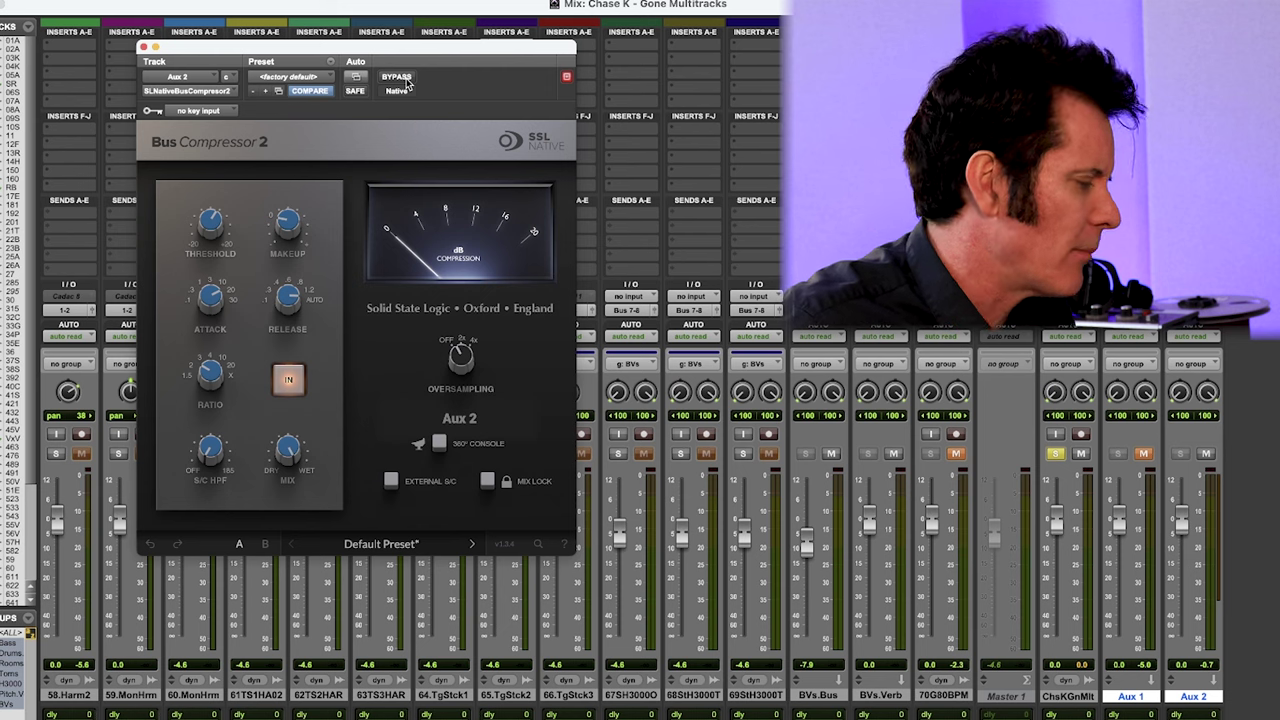
pyautogui.moveTo(282, 226)
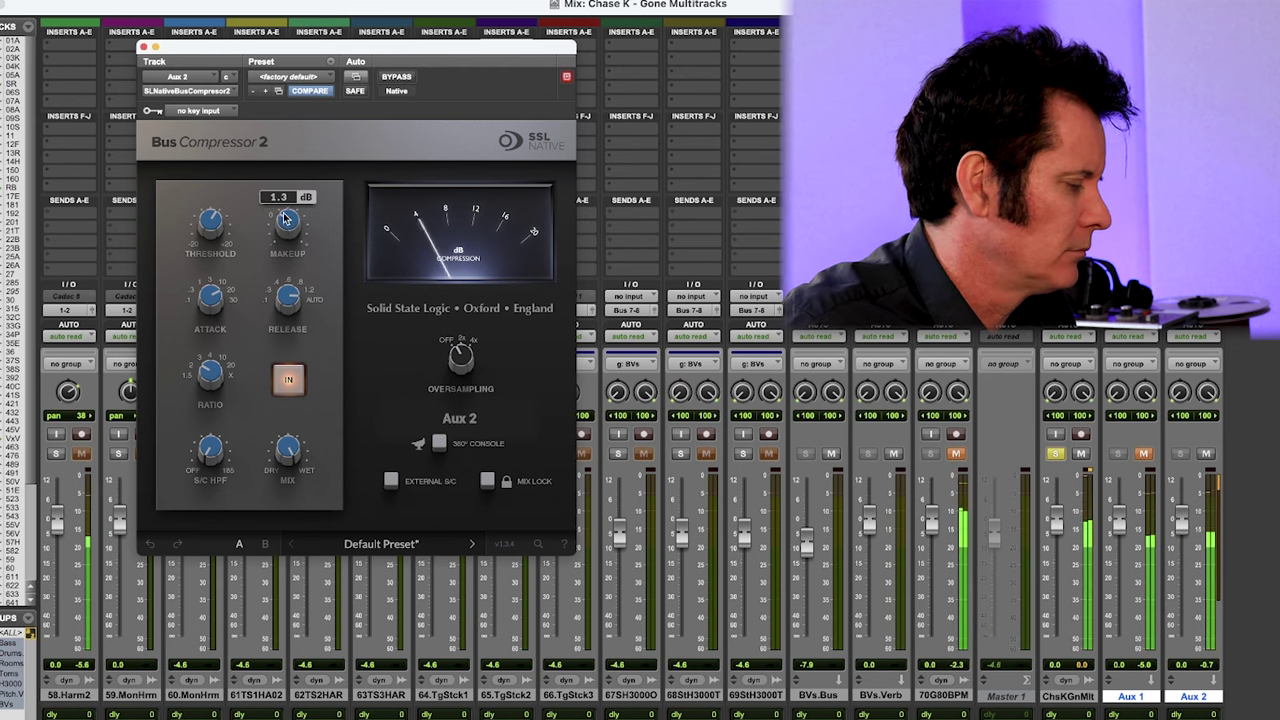
pyautogui.press('super+shift+b')
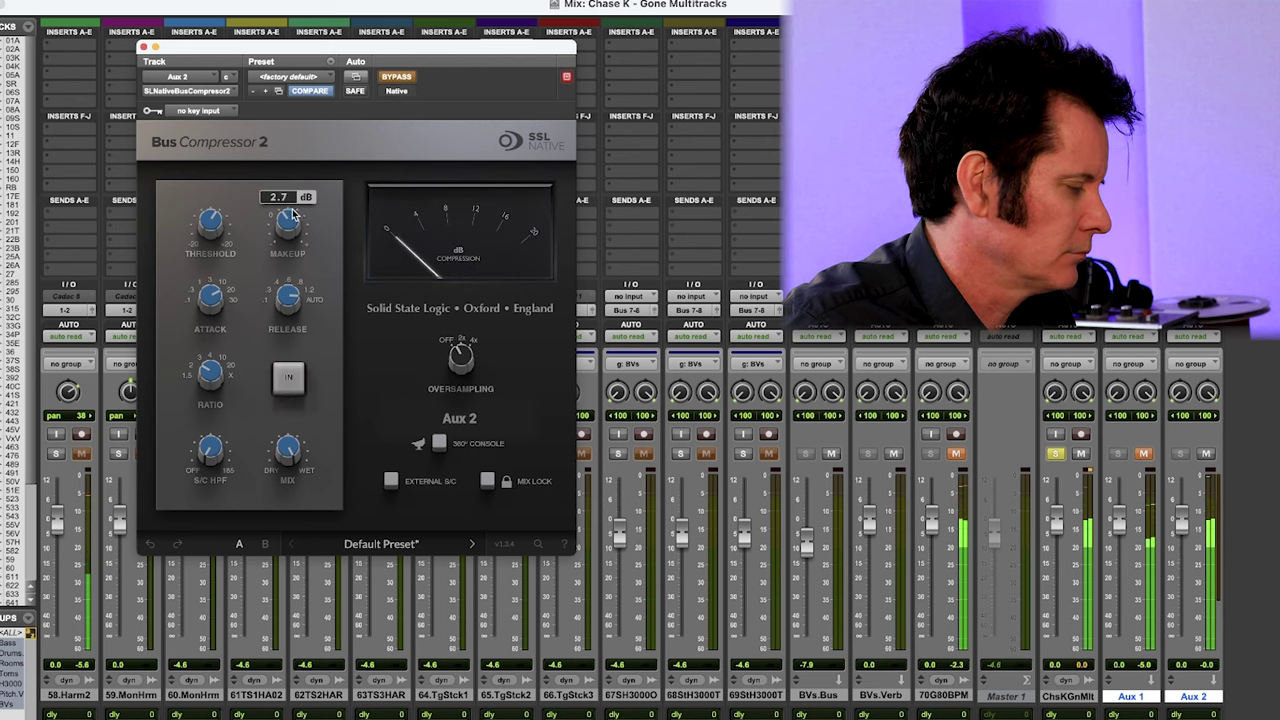
pyautogui.press('super+shift+b')
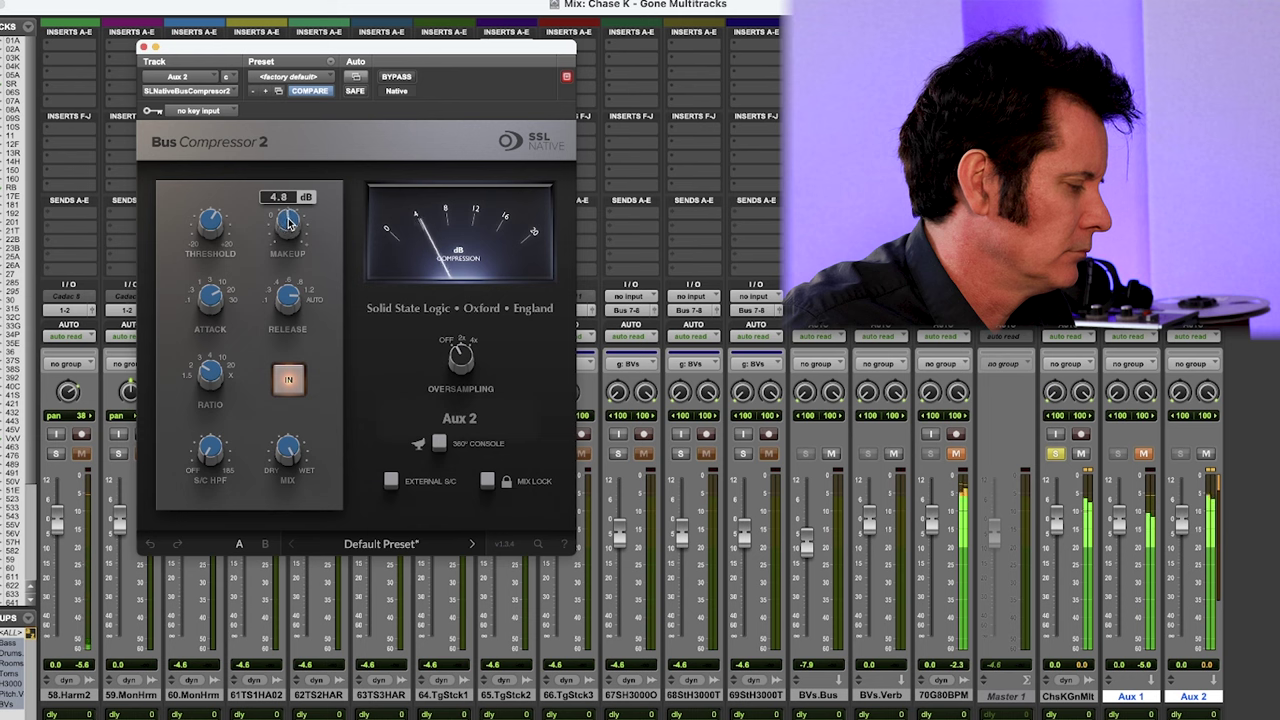
pyautogui.click(400, 78)
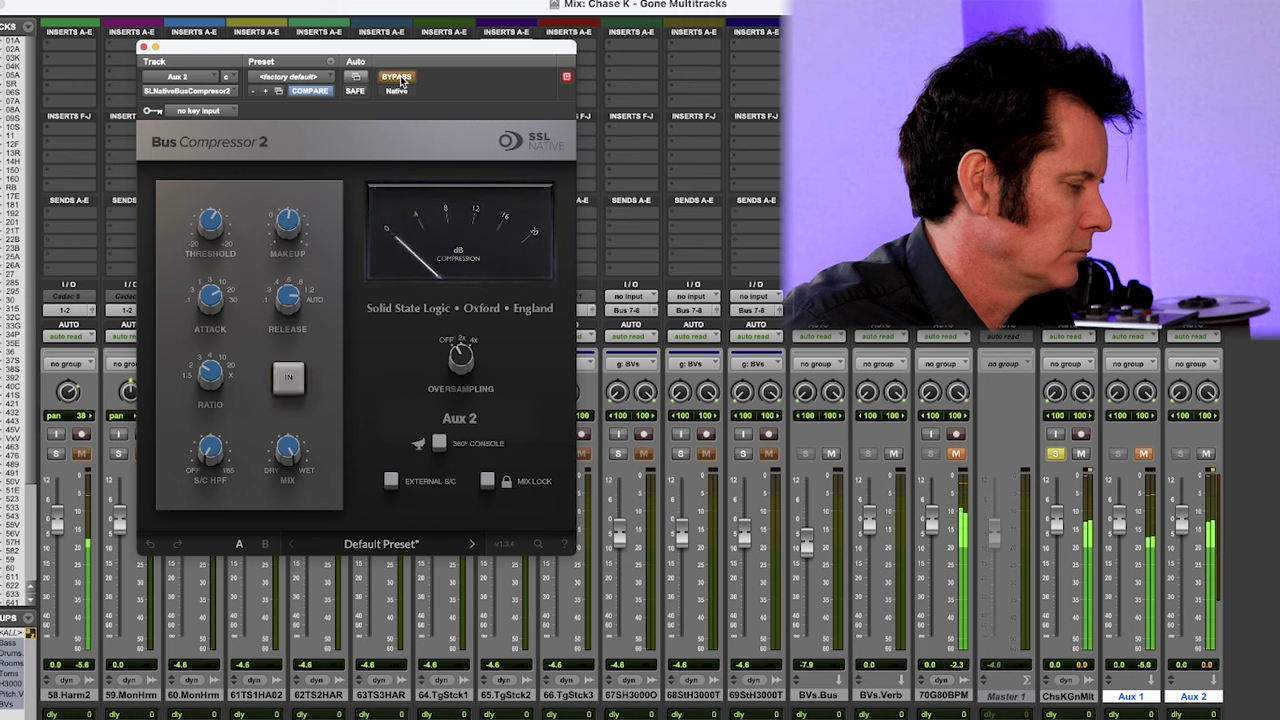
pyautogui.click(400, 78)
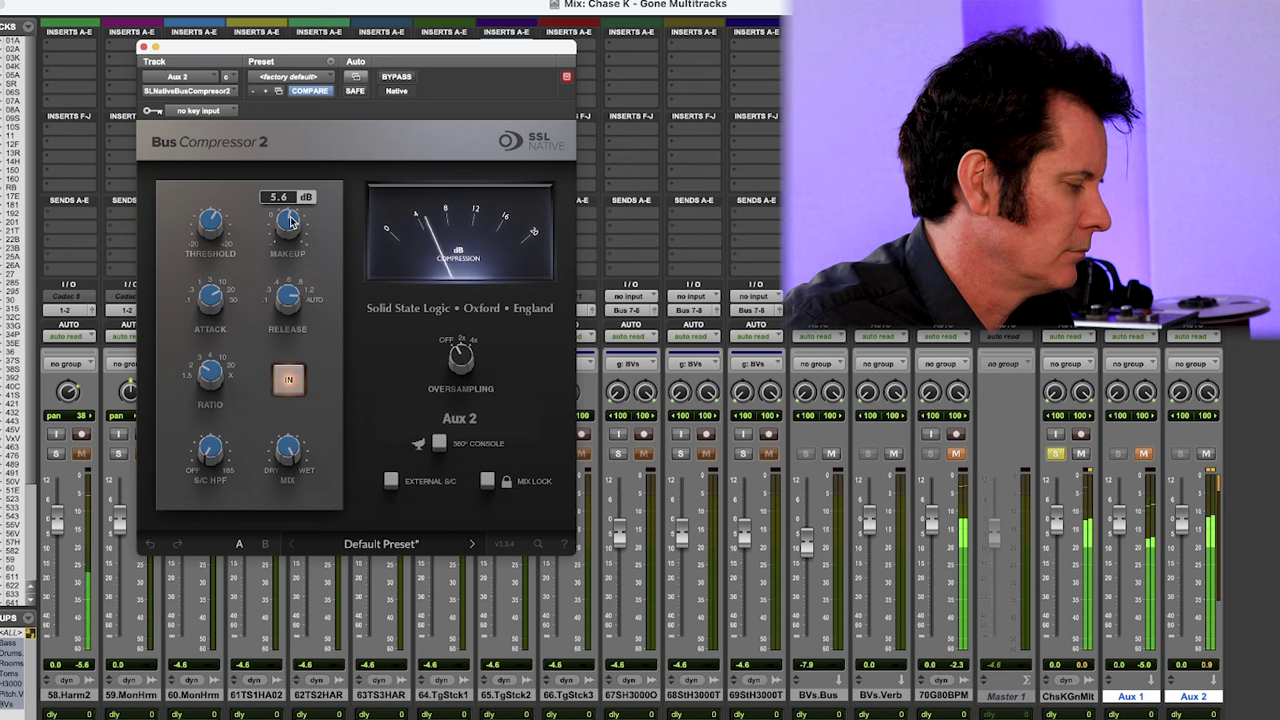
pyautogui.click(400, 78)
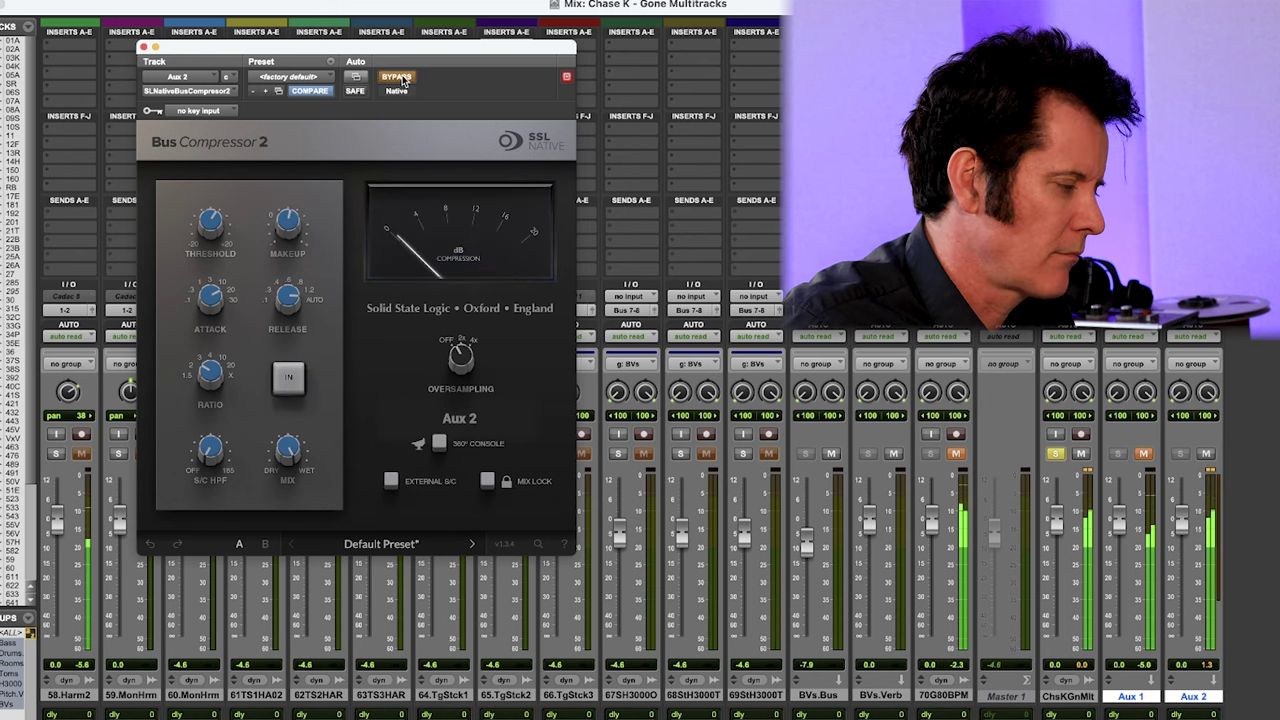
pyautogui.click(400, 78)
pyautogui.moveTo(289, 224)
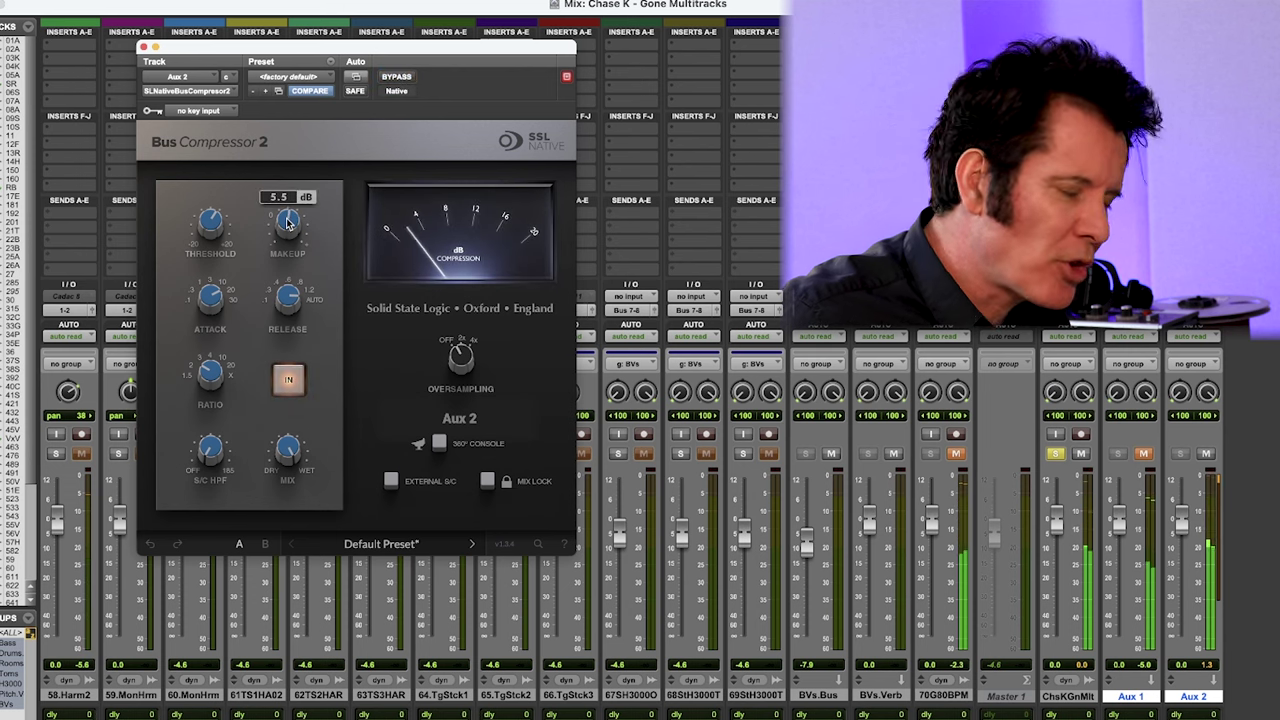
pyautogui.scroll(-1, 289, 222)
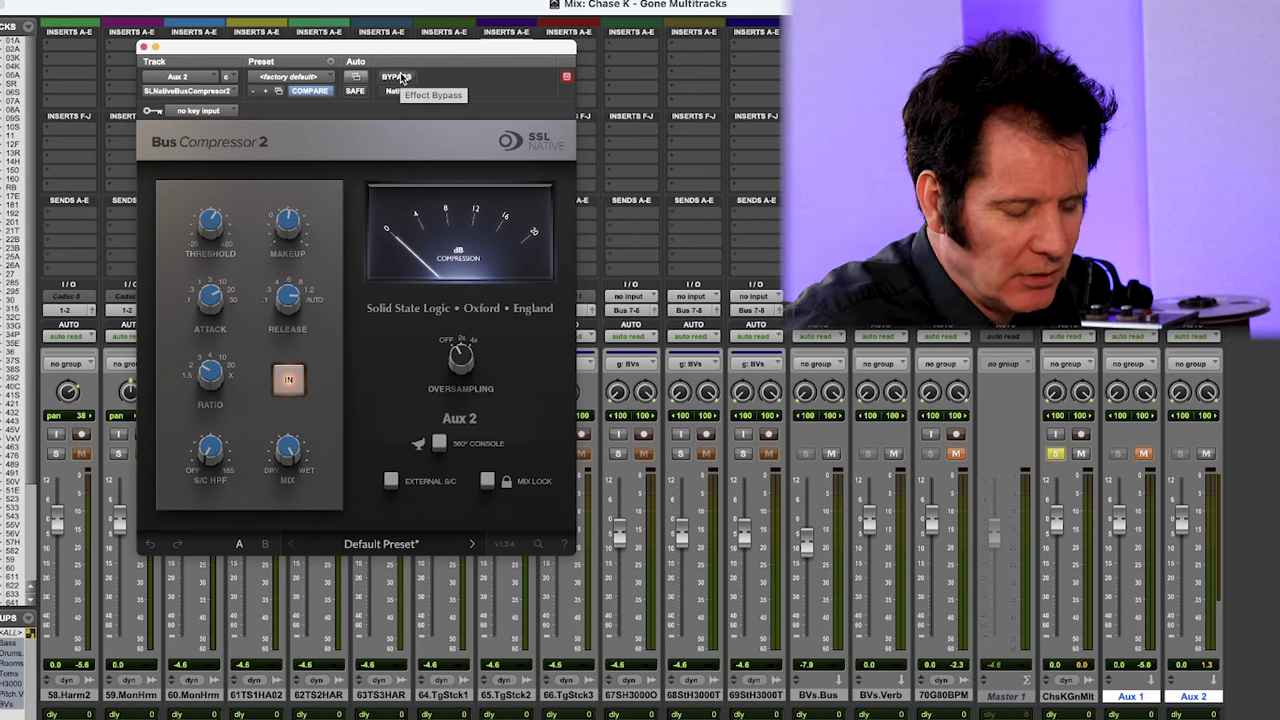
# - Play the mix and compare the Aux 2 bus compressor bypassed and engaged at the matched level
pyautogui.press('space')
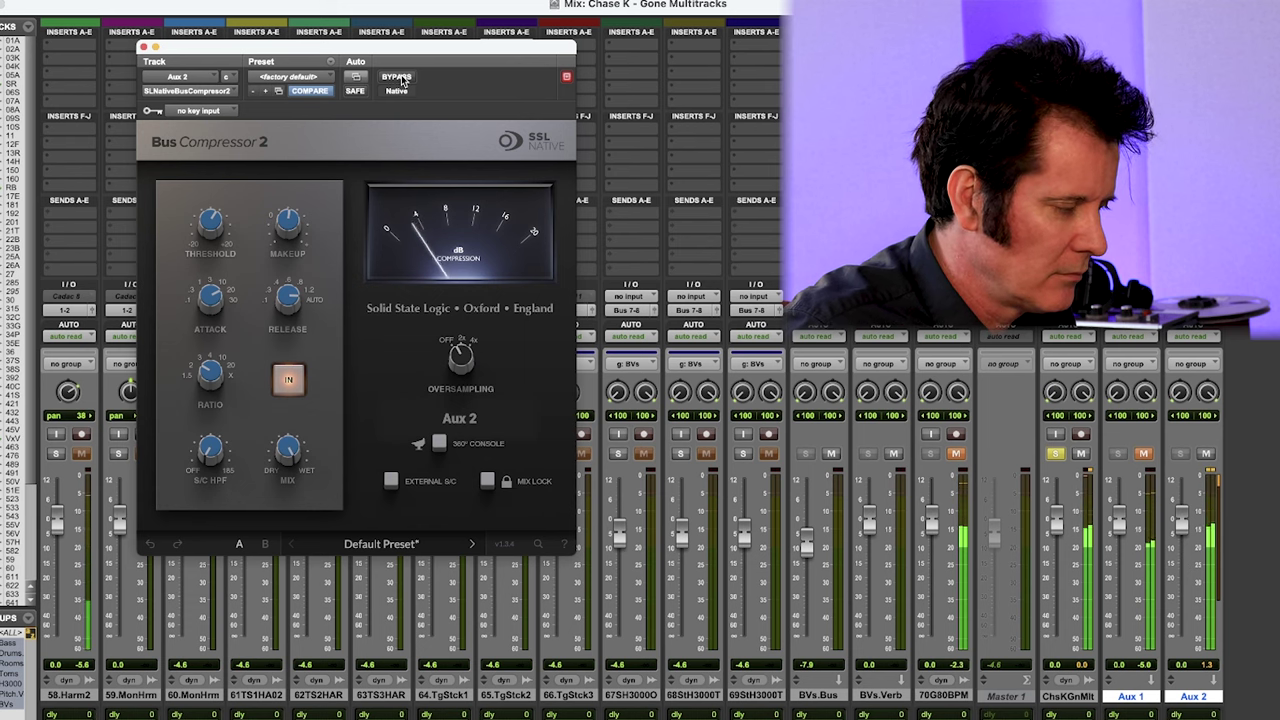
pyautogui.click(397, 77)
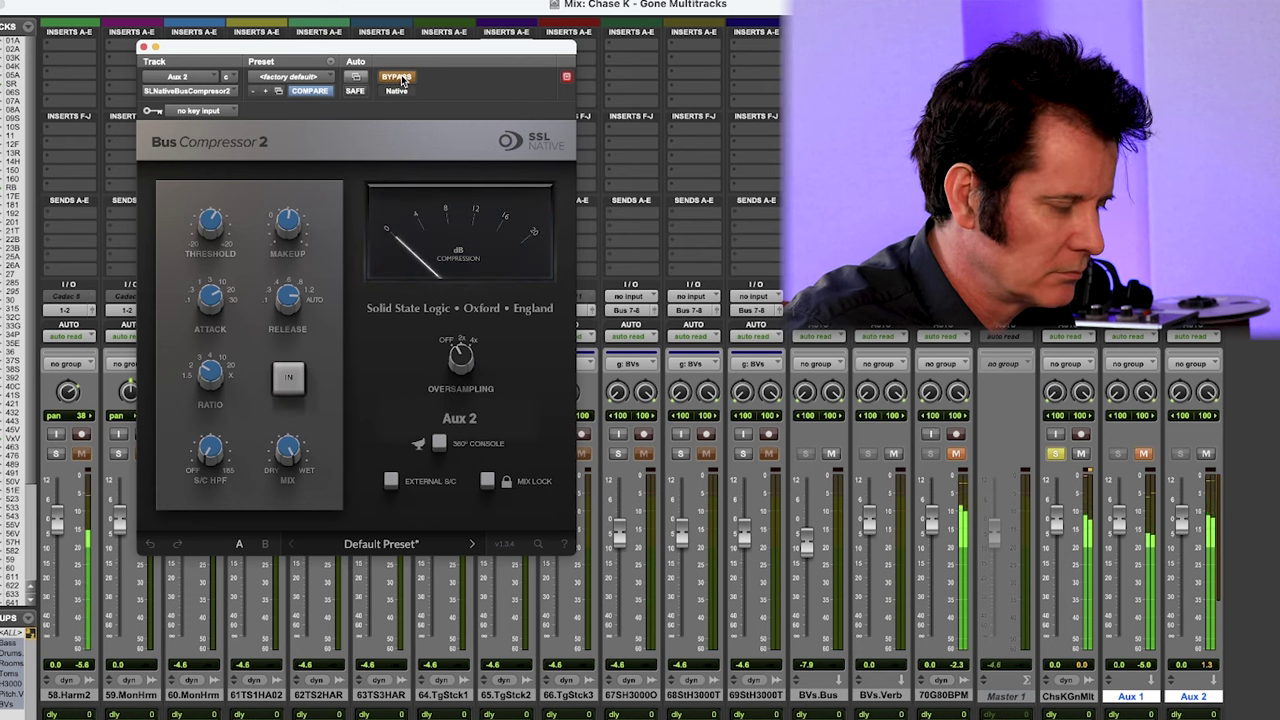
pyautogui.click(401, 78)
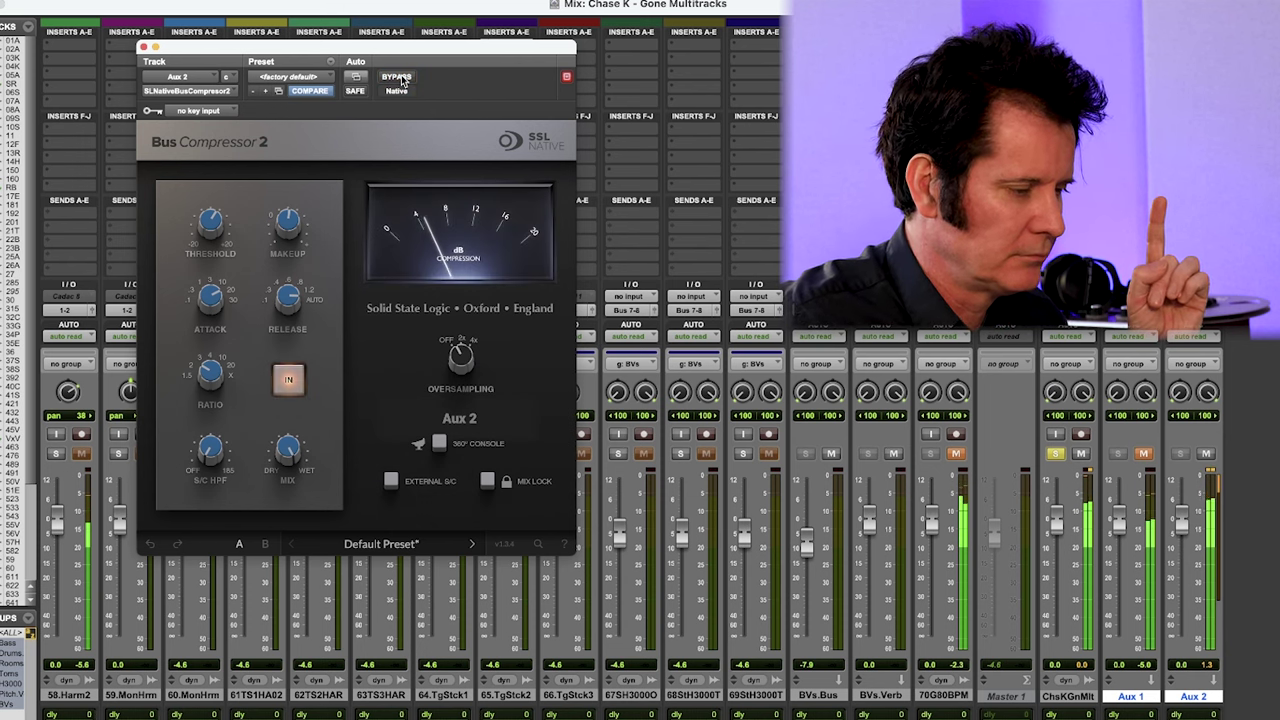
pyautogui.click(401, 78)
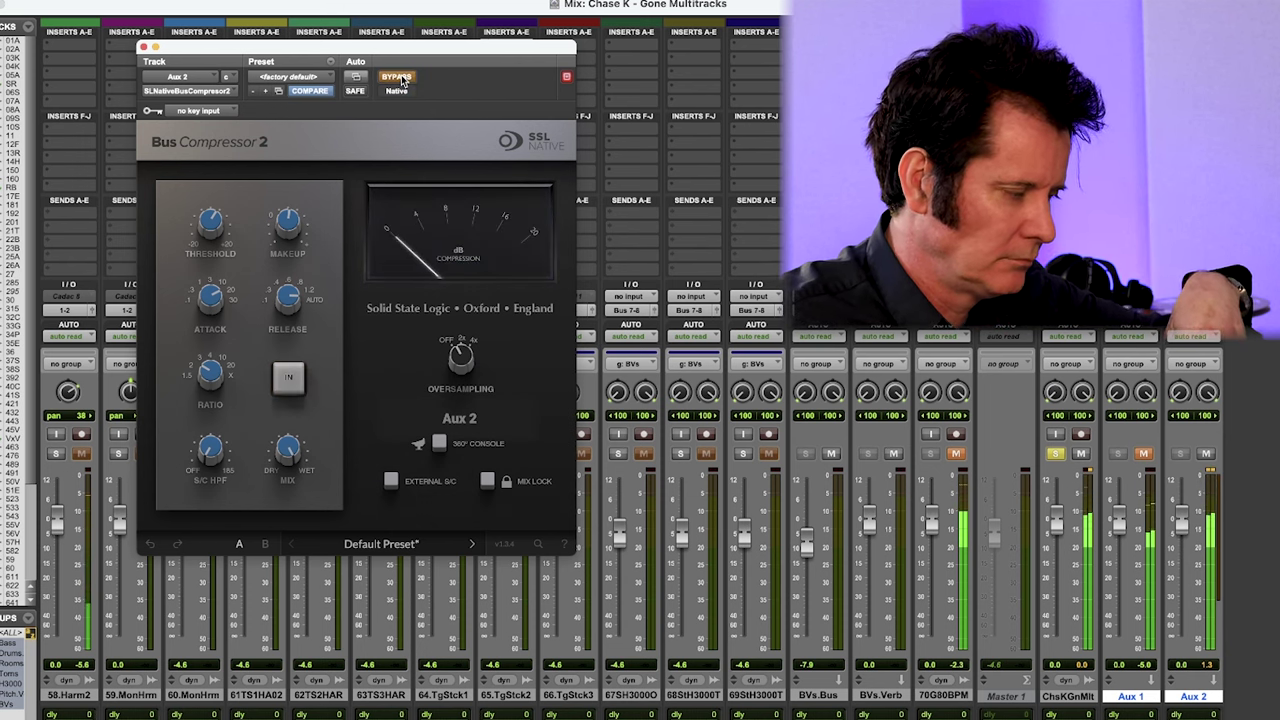
pyautogui.click(401, 78)
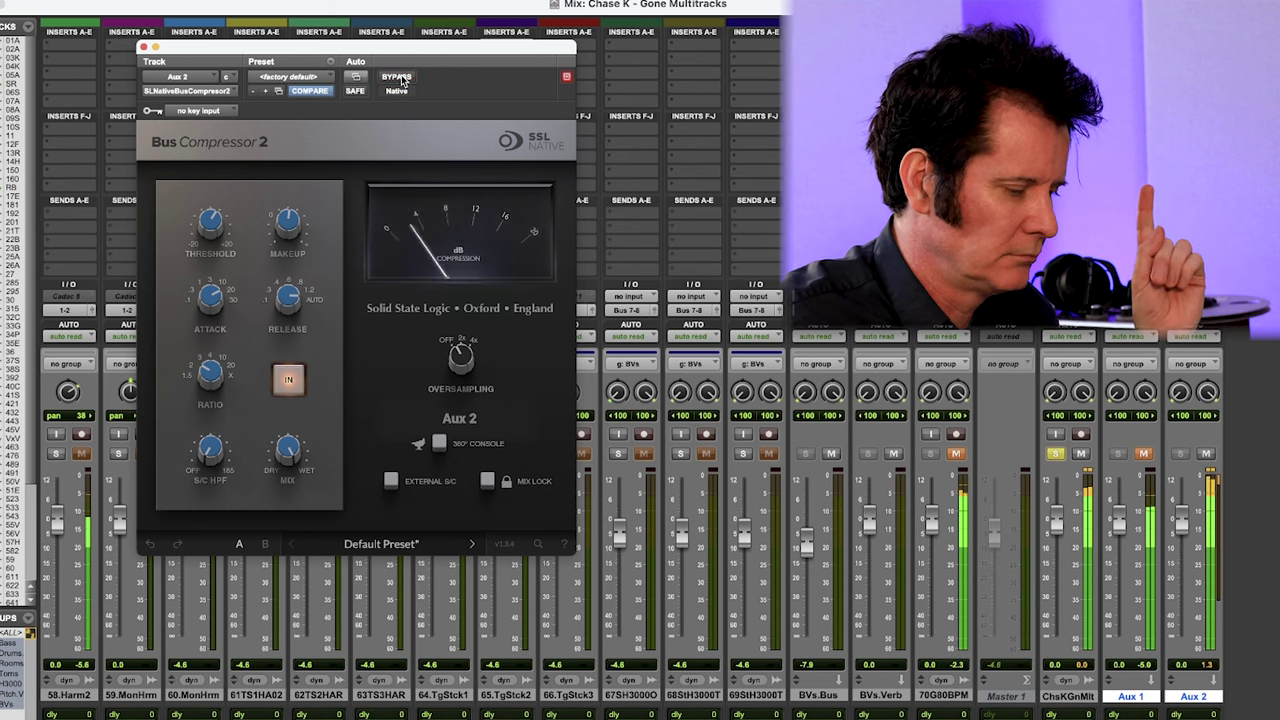
# - Mute Aux 2 and compare the Intuition Compressor on Aux 1 bypassed and engaged during playback
pyautogui.click(1207, 455)
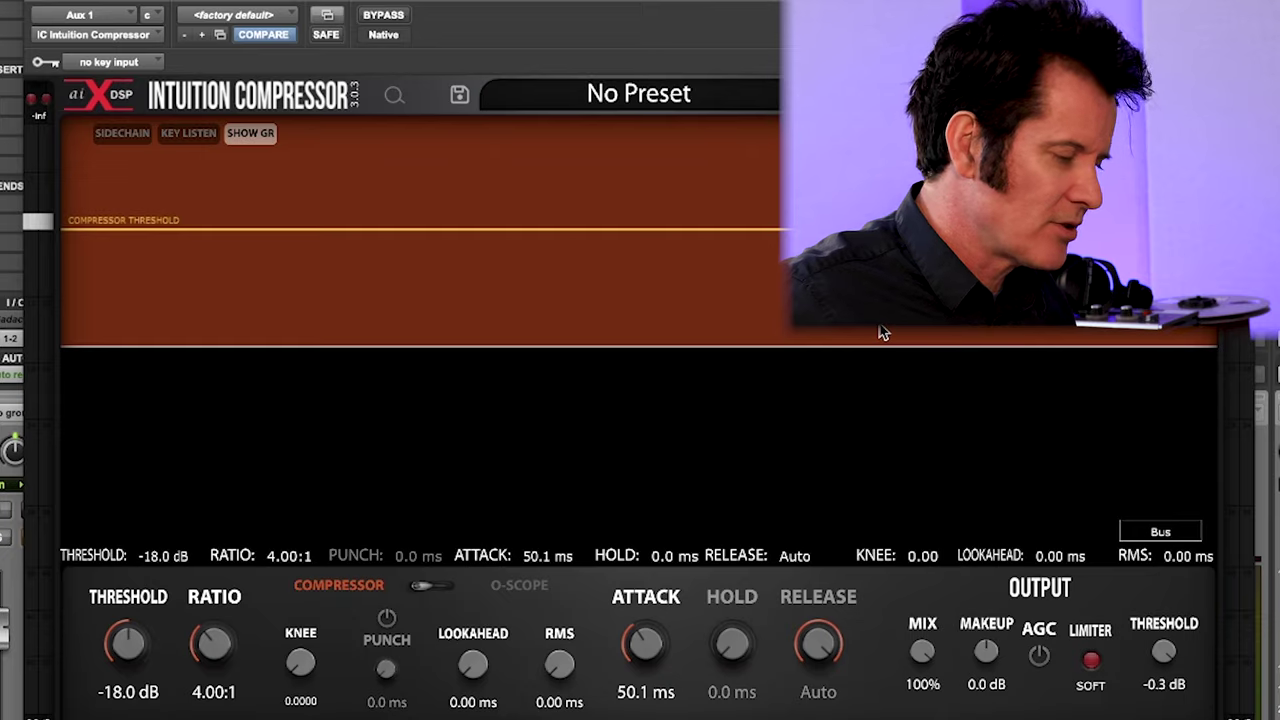
pyautogui.press('space')
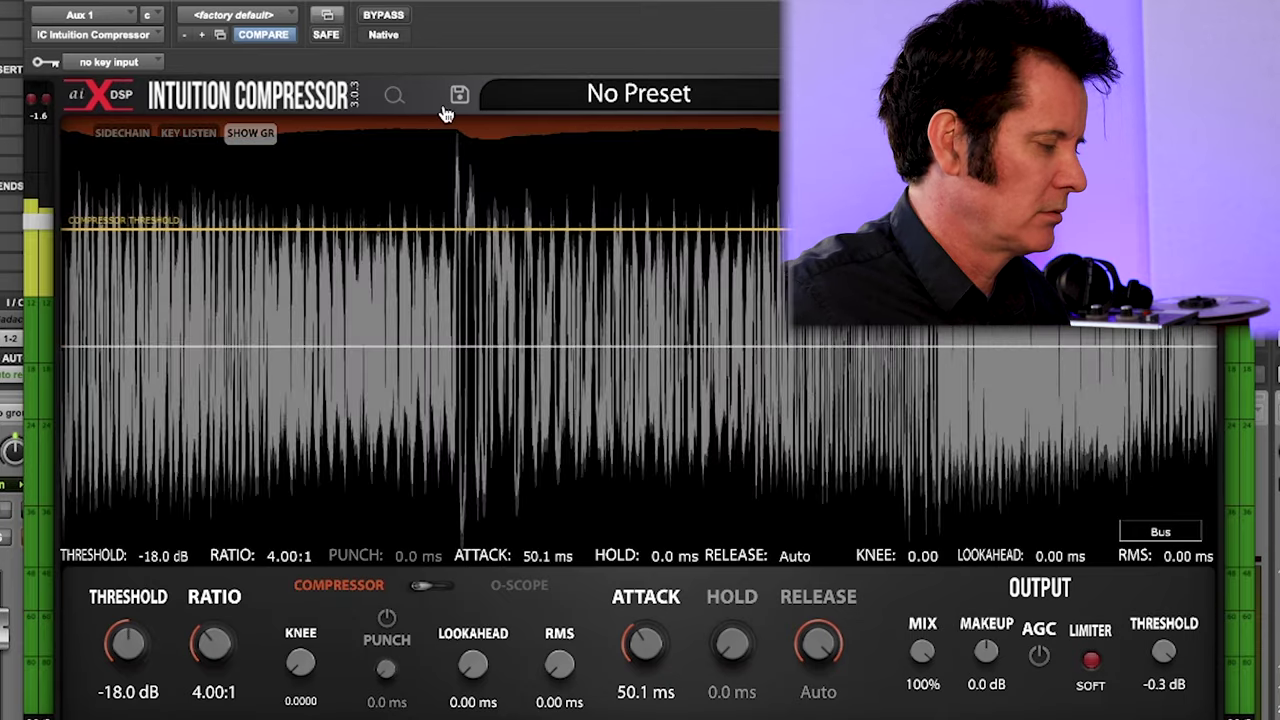
pyautogui.click(398, 16)
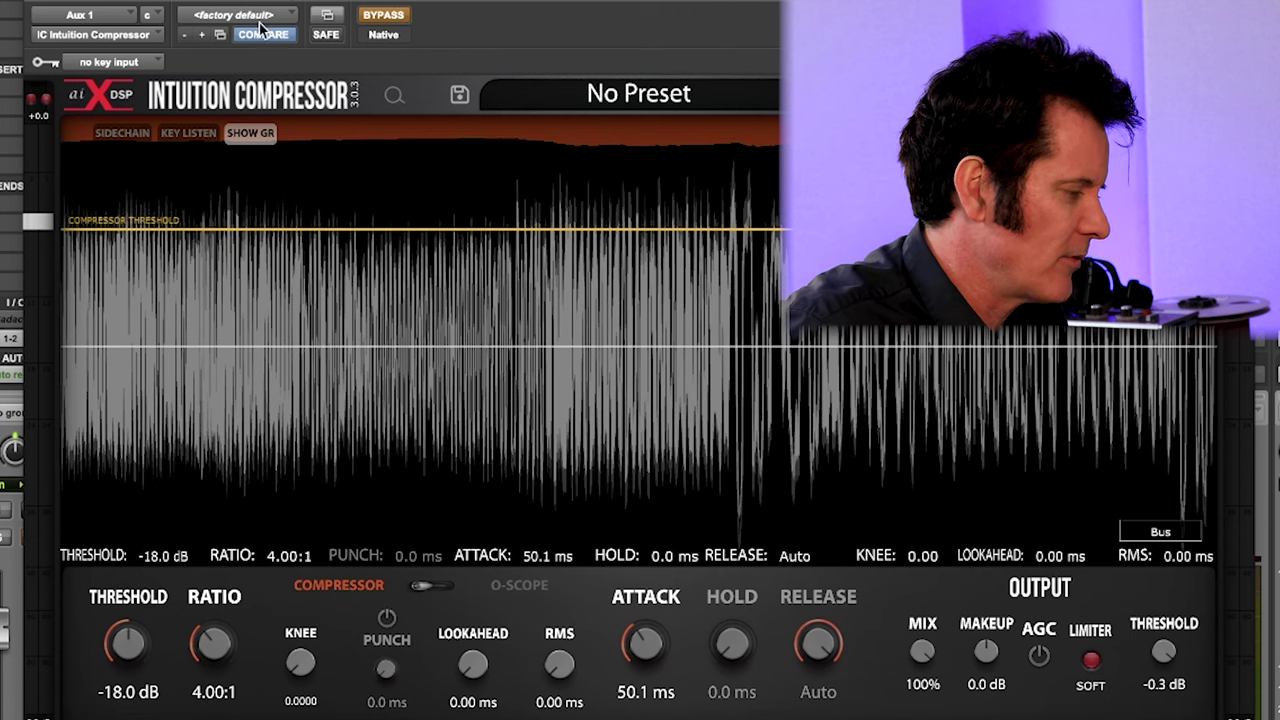
pyautogui.click(397, 22)
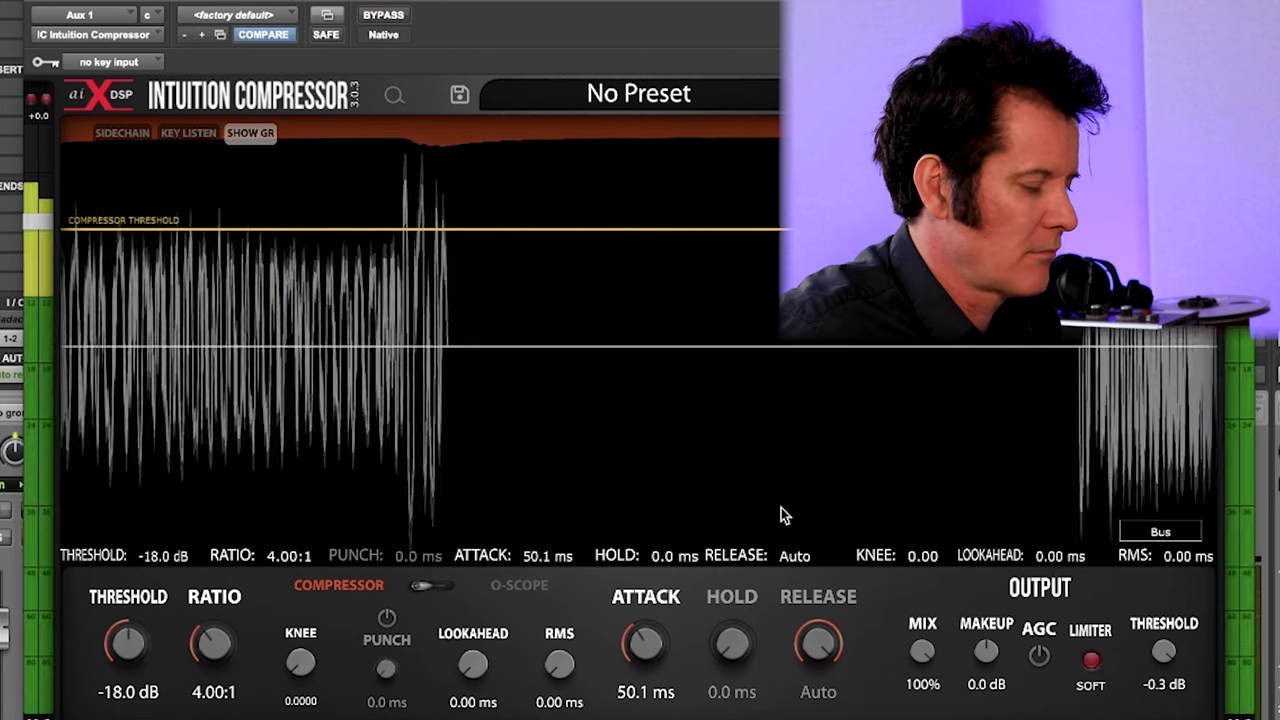
# - Enable AGC in the Intuition Compressor output section and check its level against bypass before stopping playback
pyautogui.click(1040, 657)
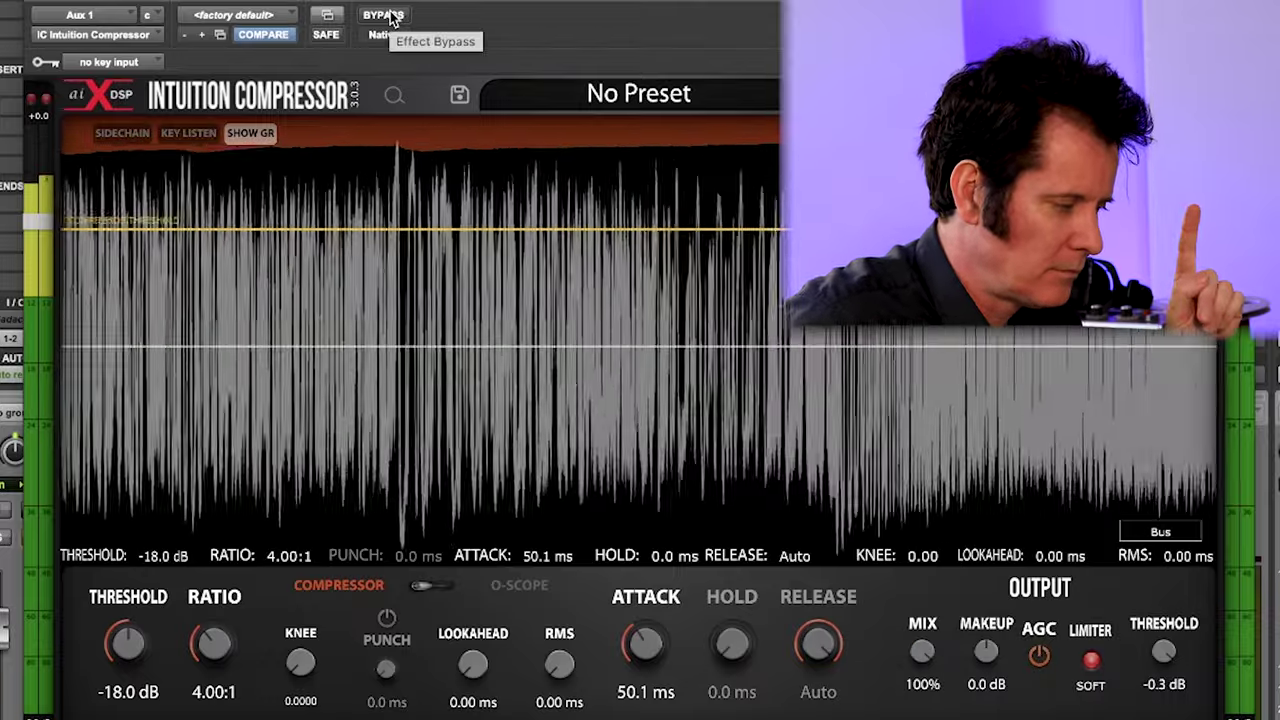
pyautogui.click(390, 18)
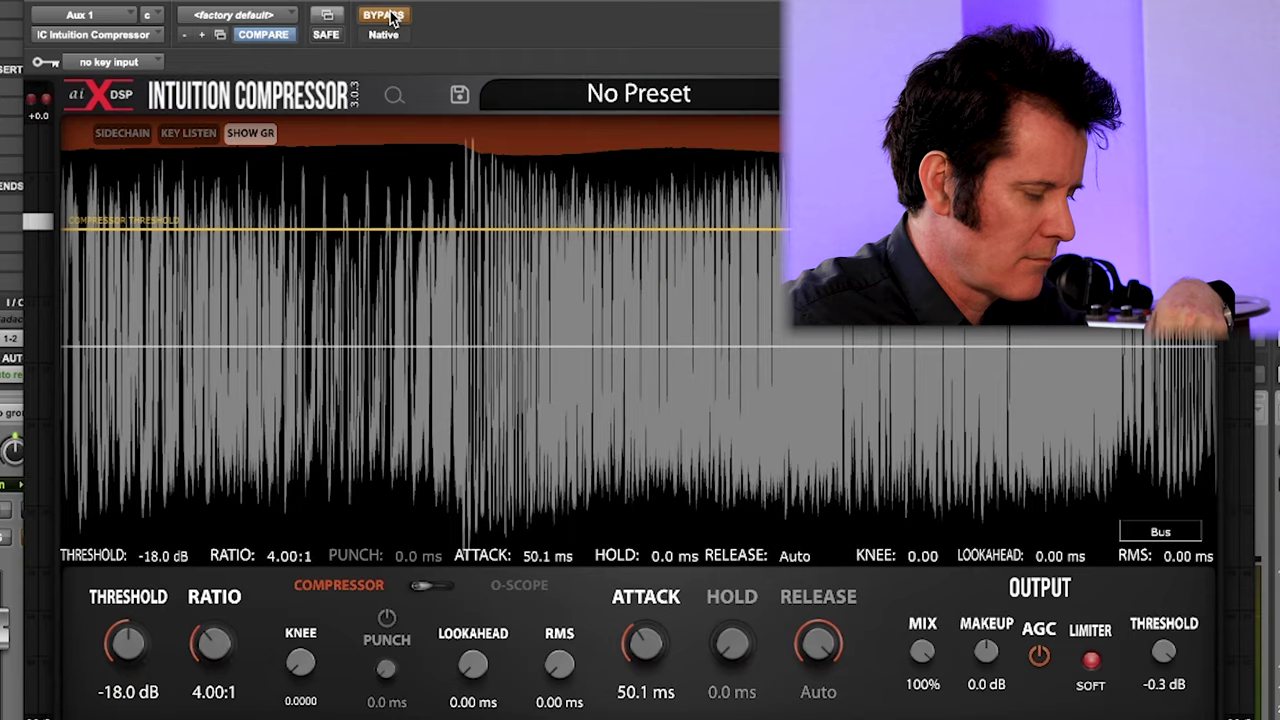
pyautogui.click(390, 18)
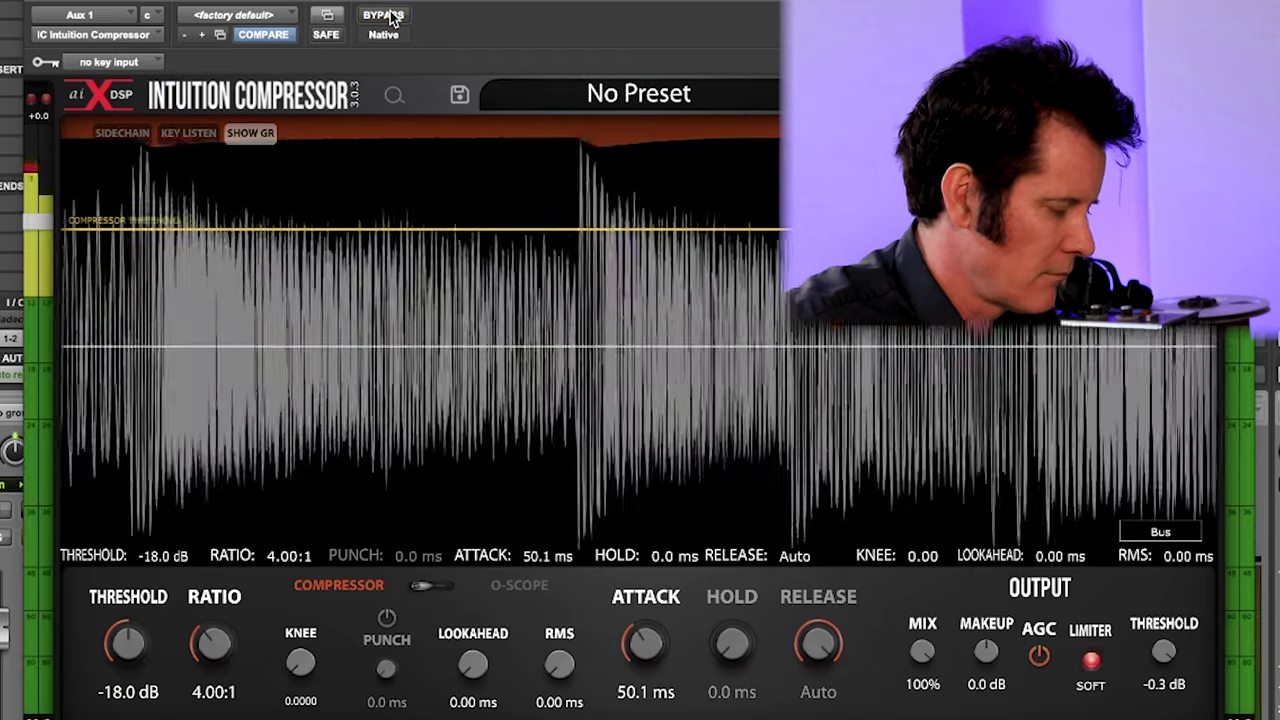
pyautogui.press('space')
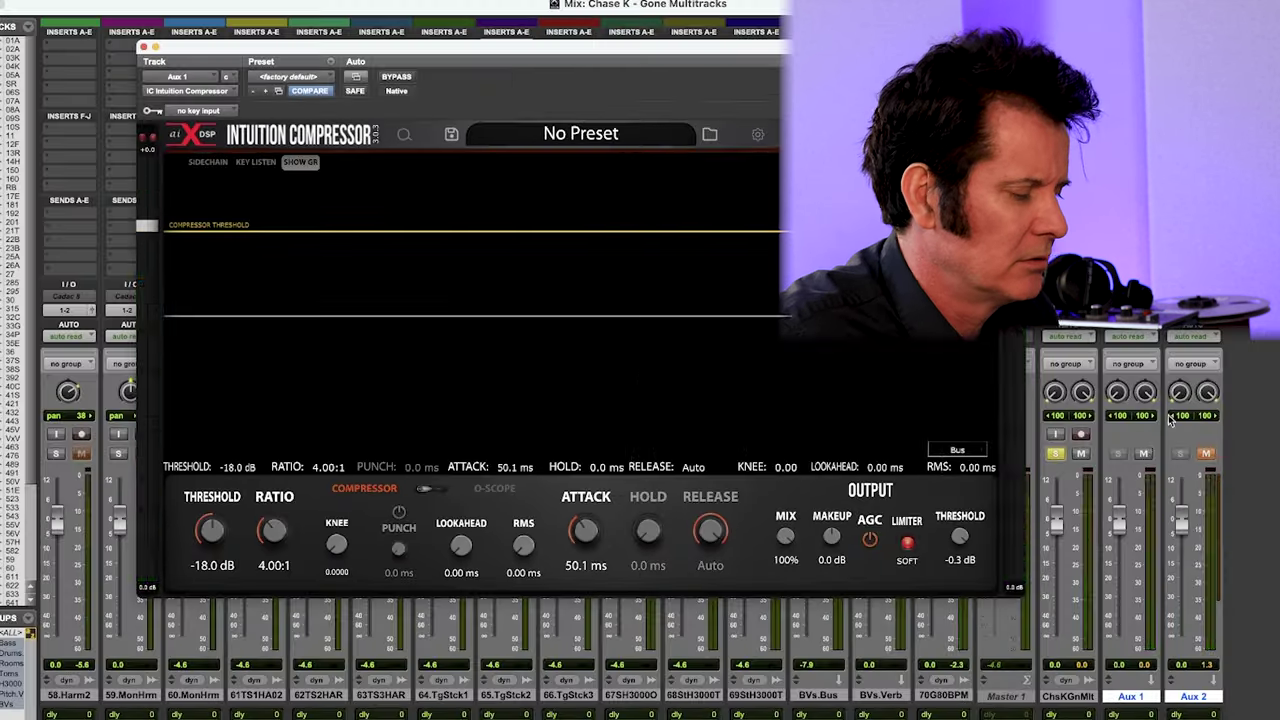
# - Play the mix and compare the Intuition Compressor on Aux 1 with the bus compressor on Aux 2 by swapping track mutes
pyautogui.press('space')
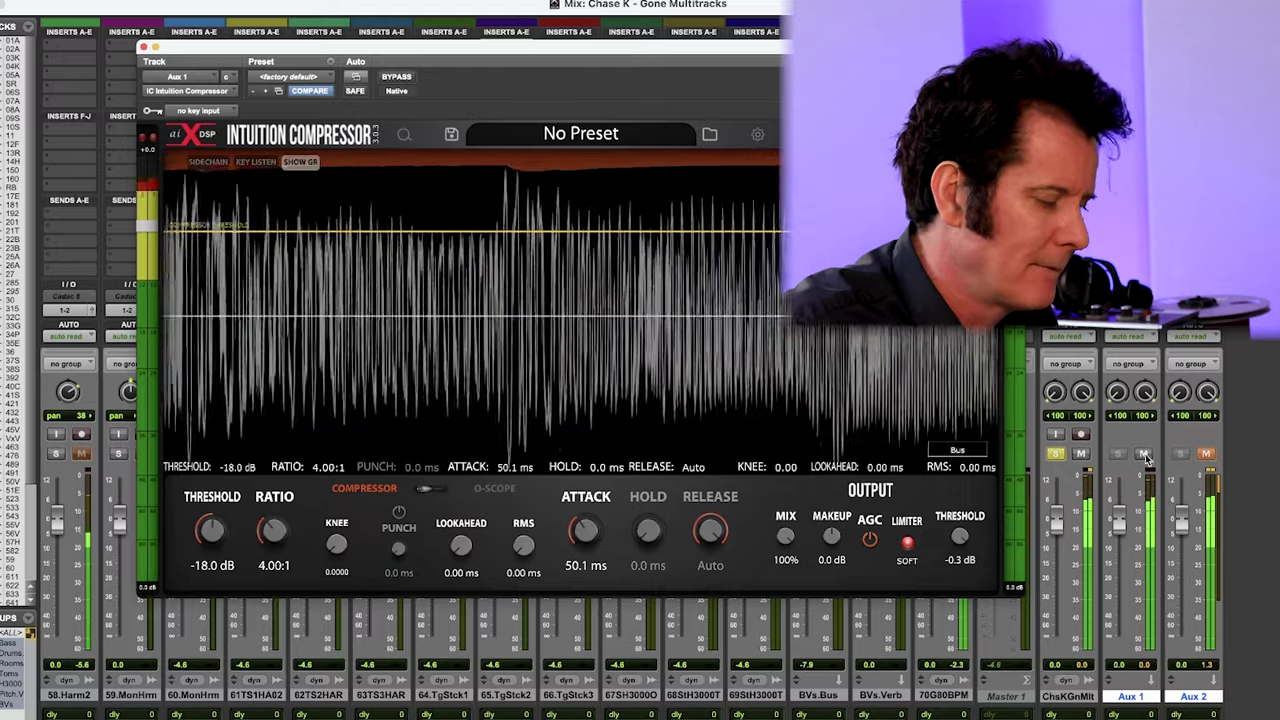
pyautogui.click(1145, 455)
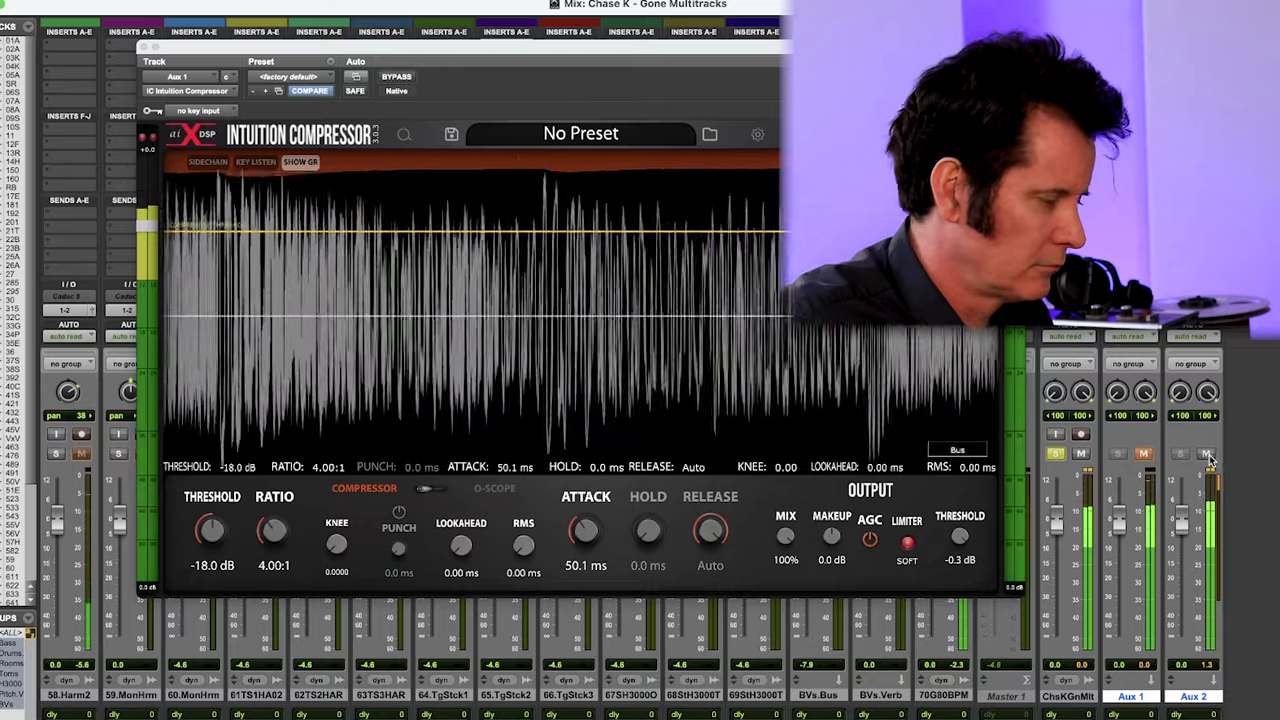
pyautogui.click(1207, 455)
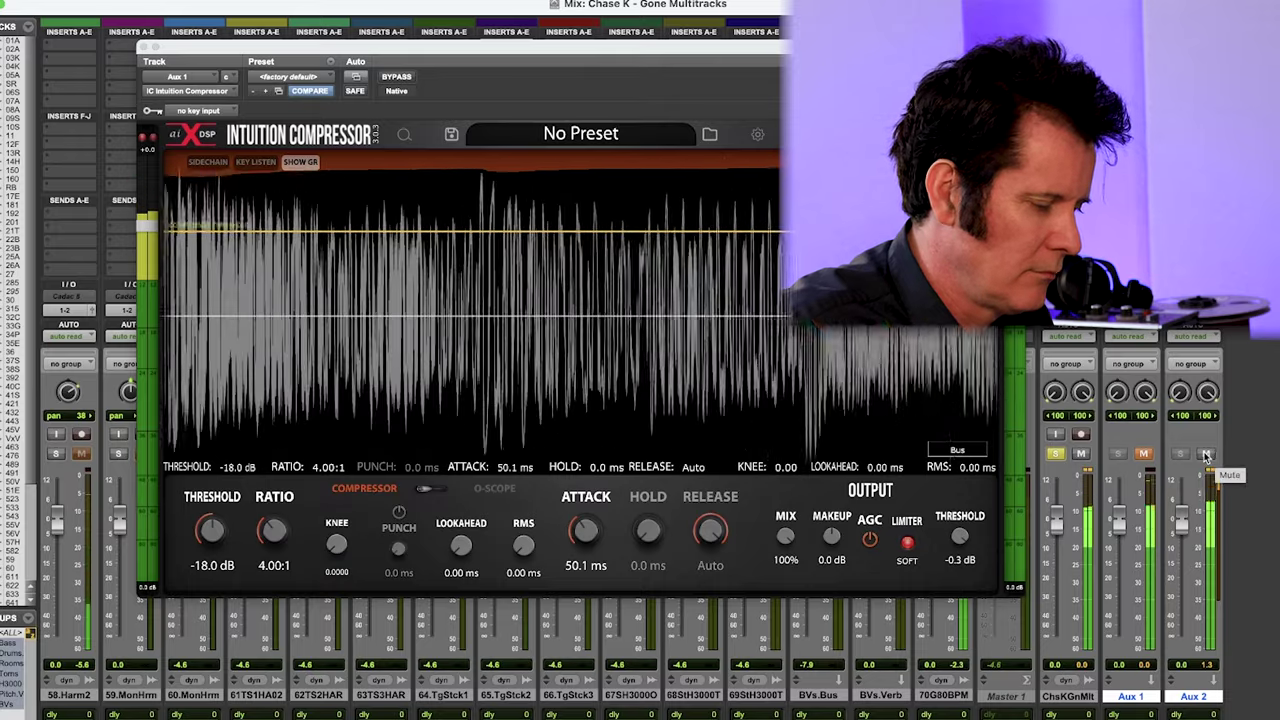
pyautogui.click(1206, 455)
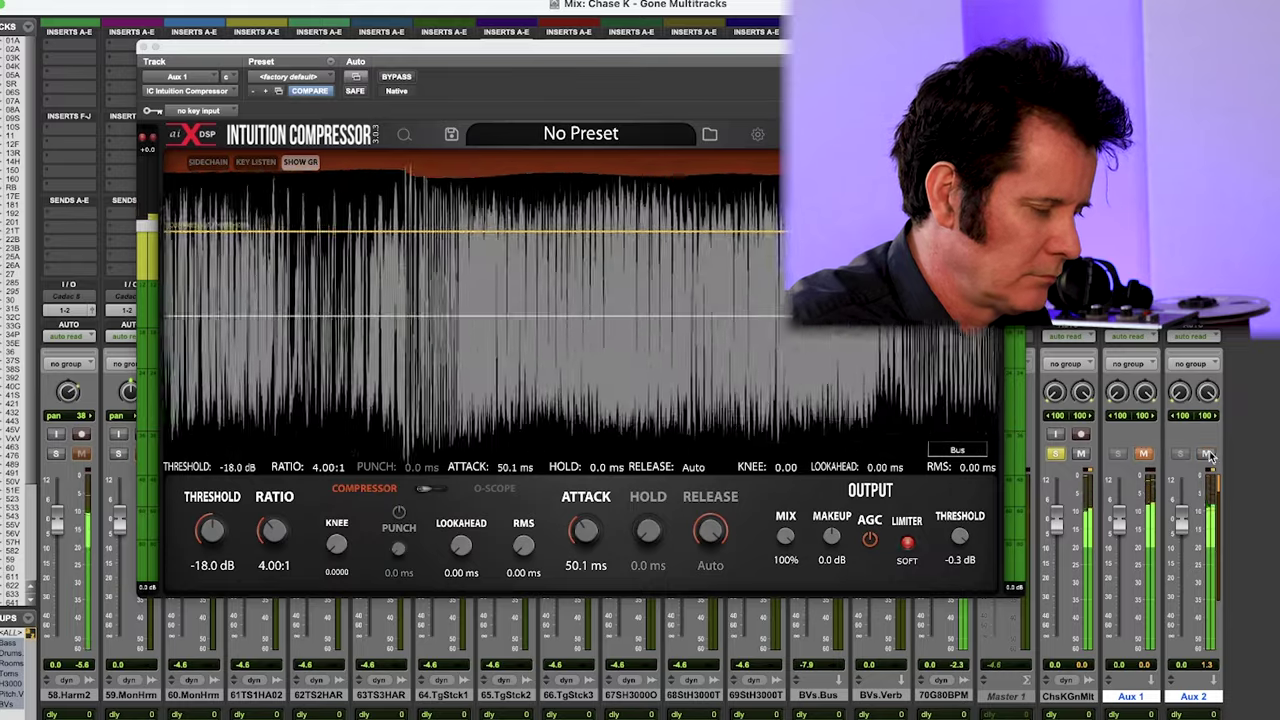
pyautogui.press('space')
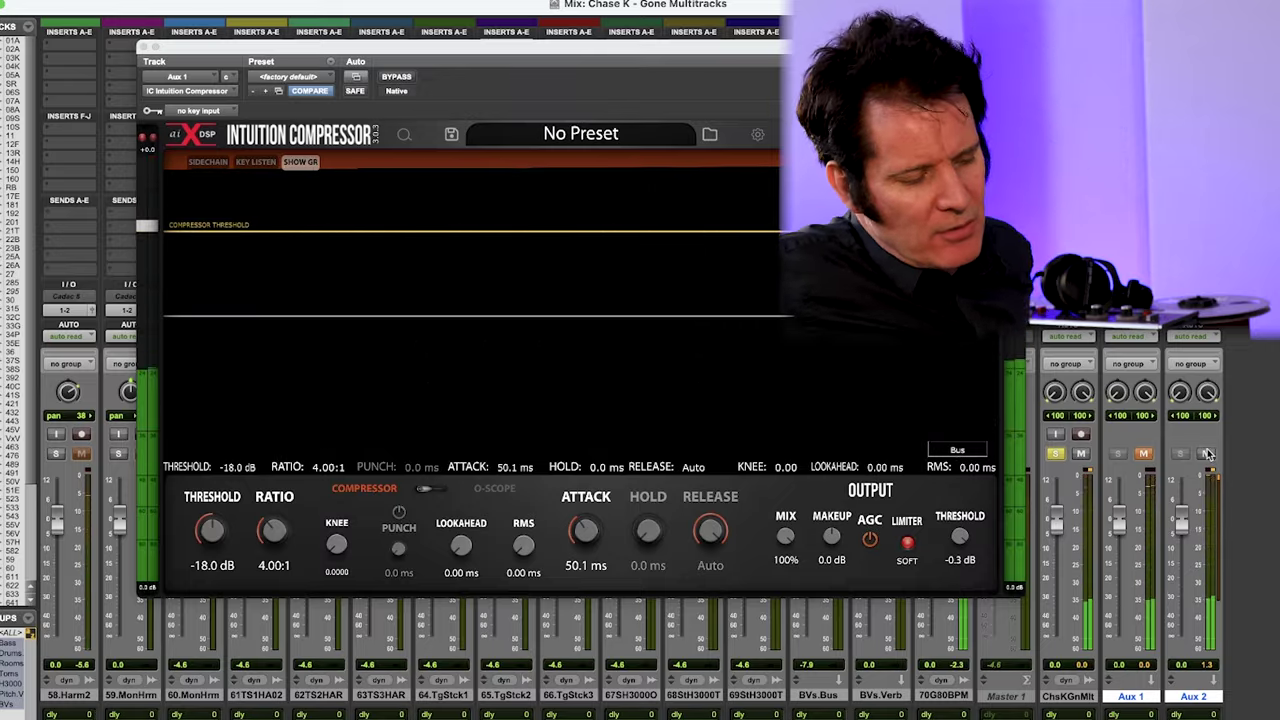